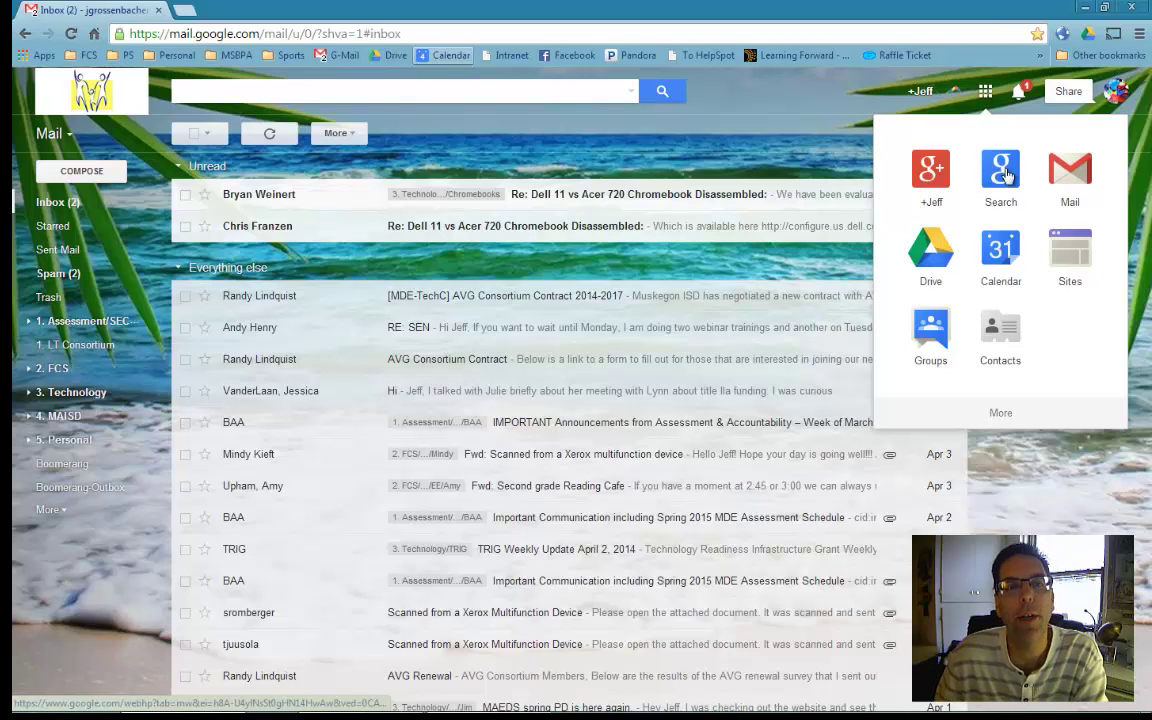
# - Switch to Google Calendar and draft an event titled "Create a Google Calendar Tutorial" on Friday, April 4, assigned to the account owner's calendar
pyautogui.click(1003, 253)
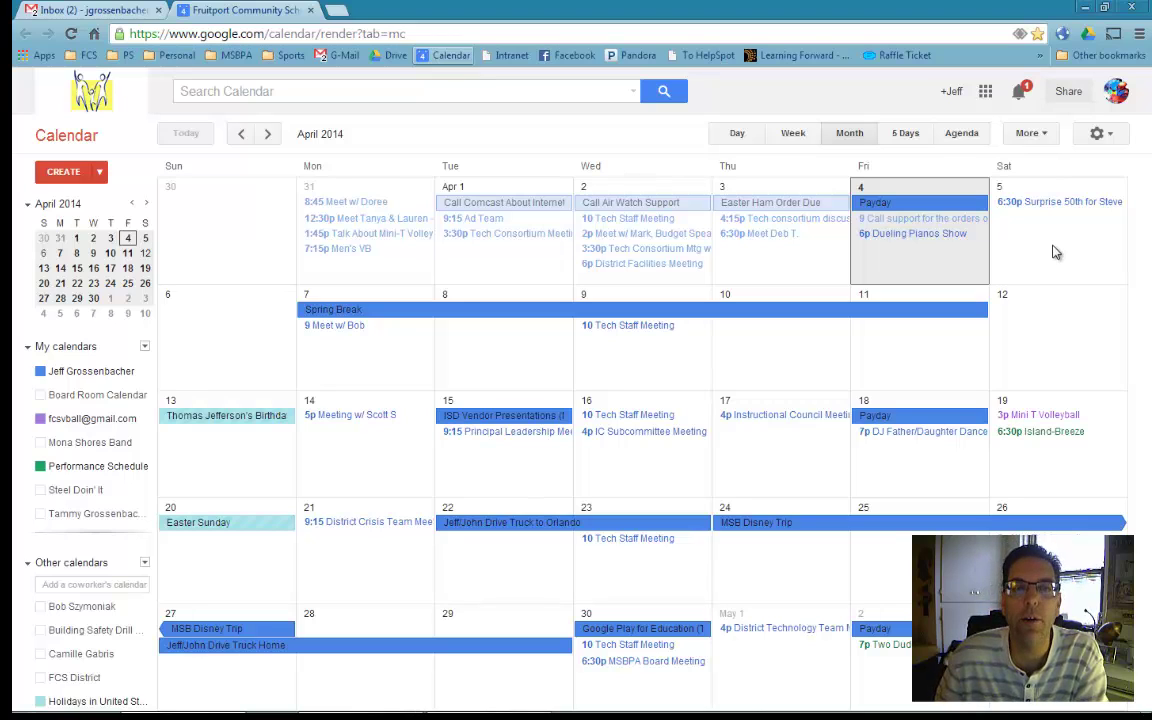
pyautogui.click(920, 272)
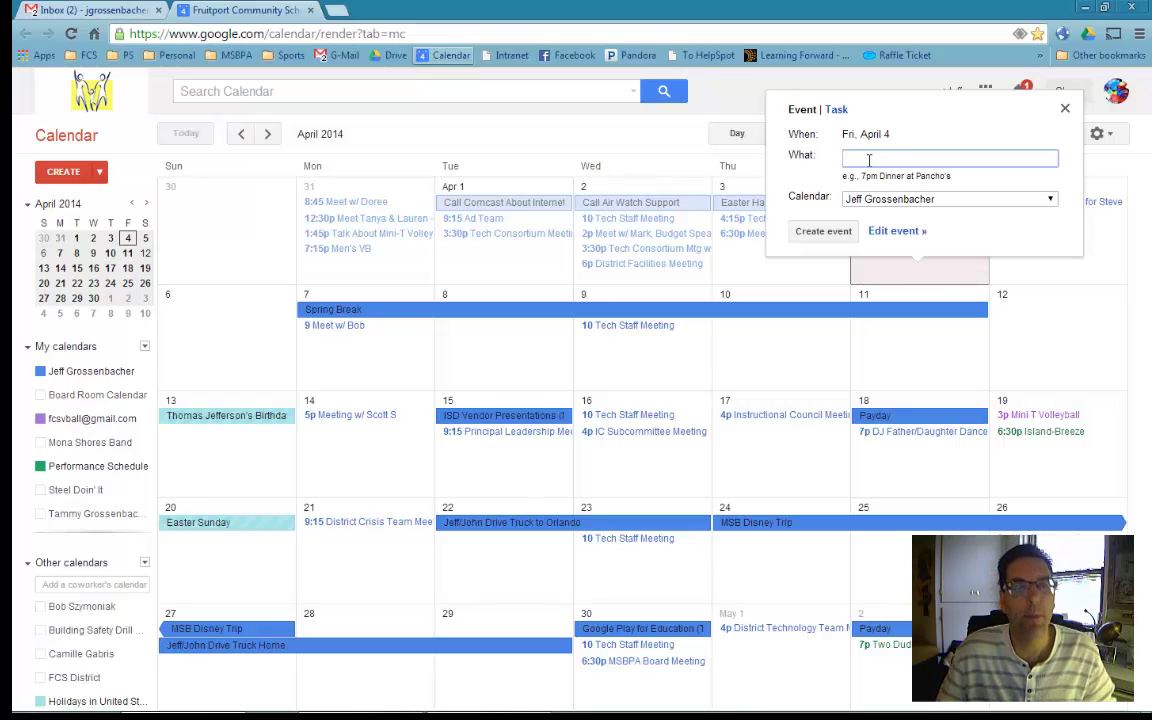
pyautogui.write('Create')
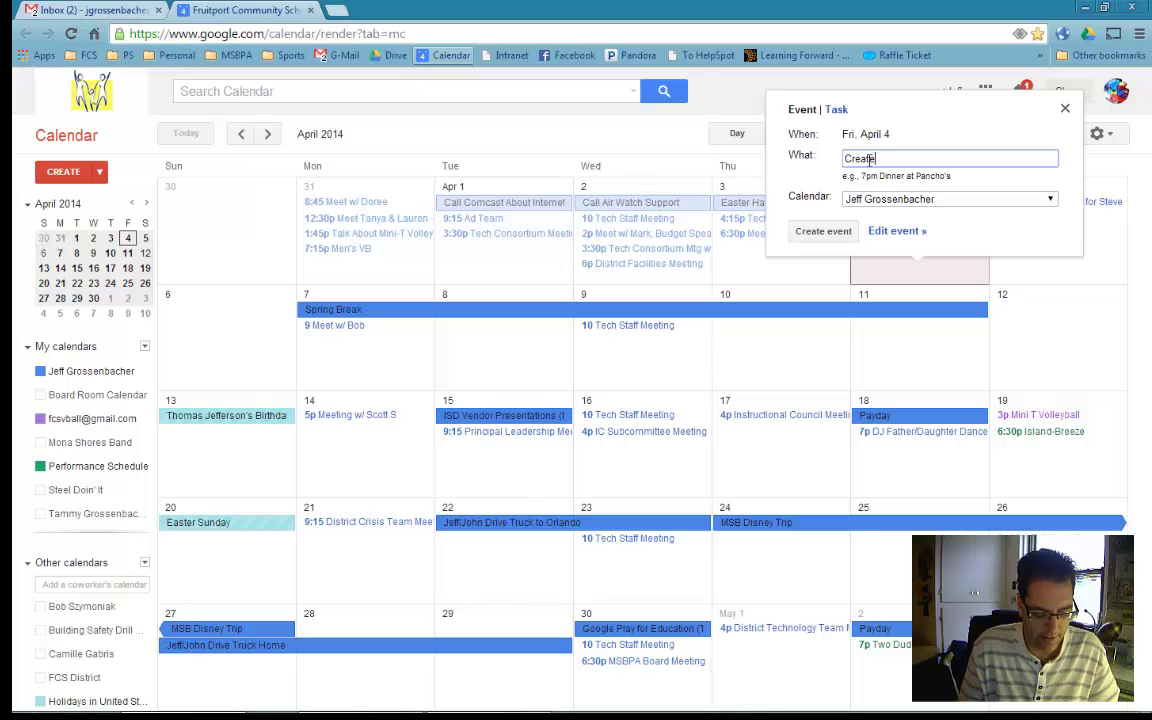
pyautogui.write(' a Googl')
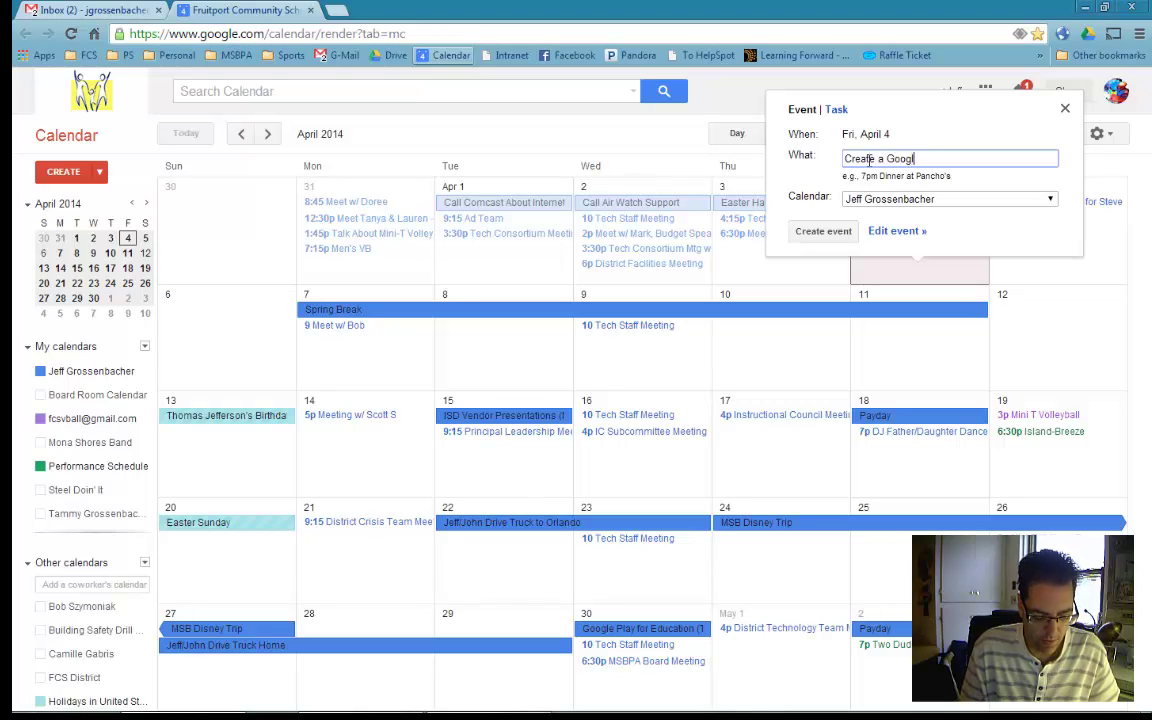
pyautogui.write('e Calendar ')
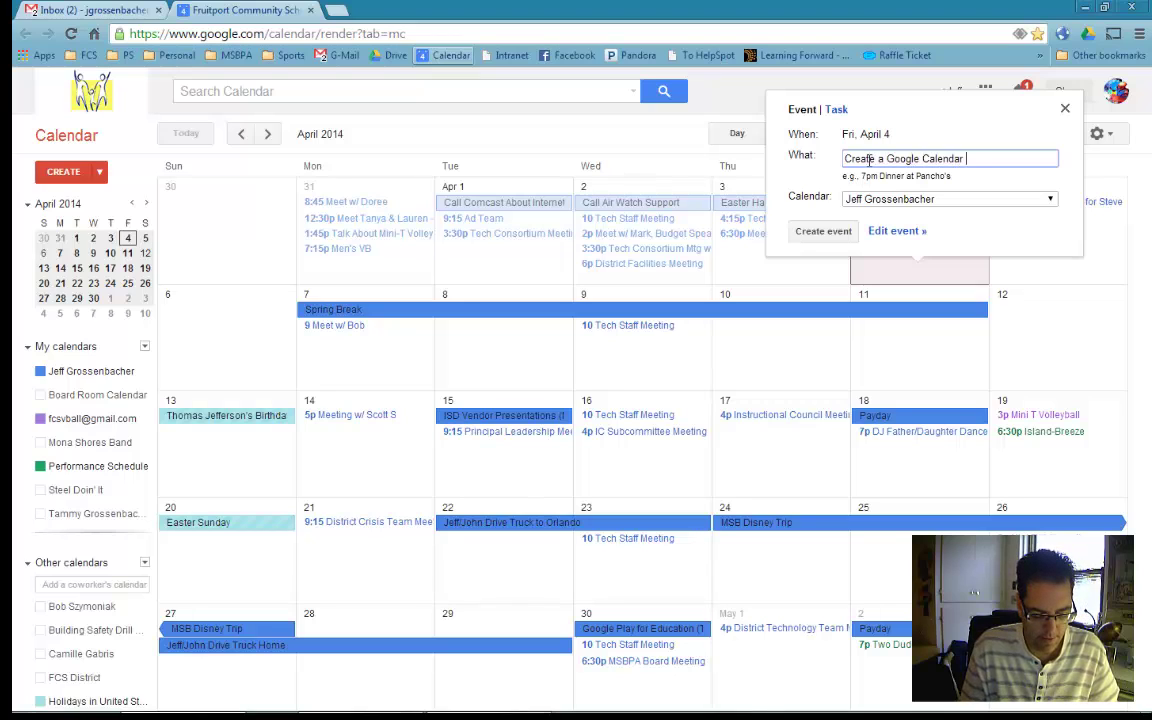
pyautogui.write('Tutorial')
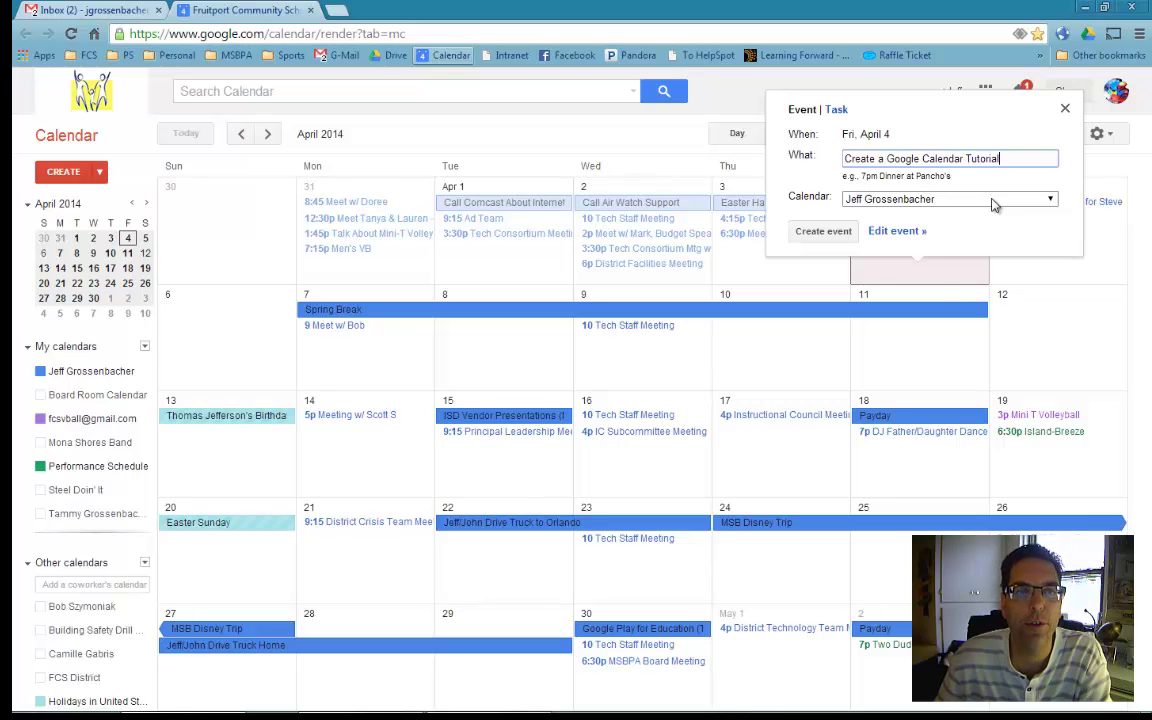
pyautogui.click(993, 201)
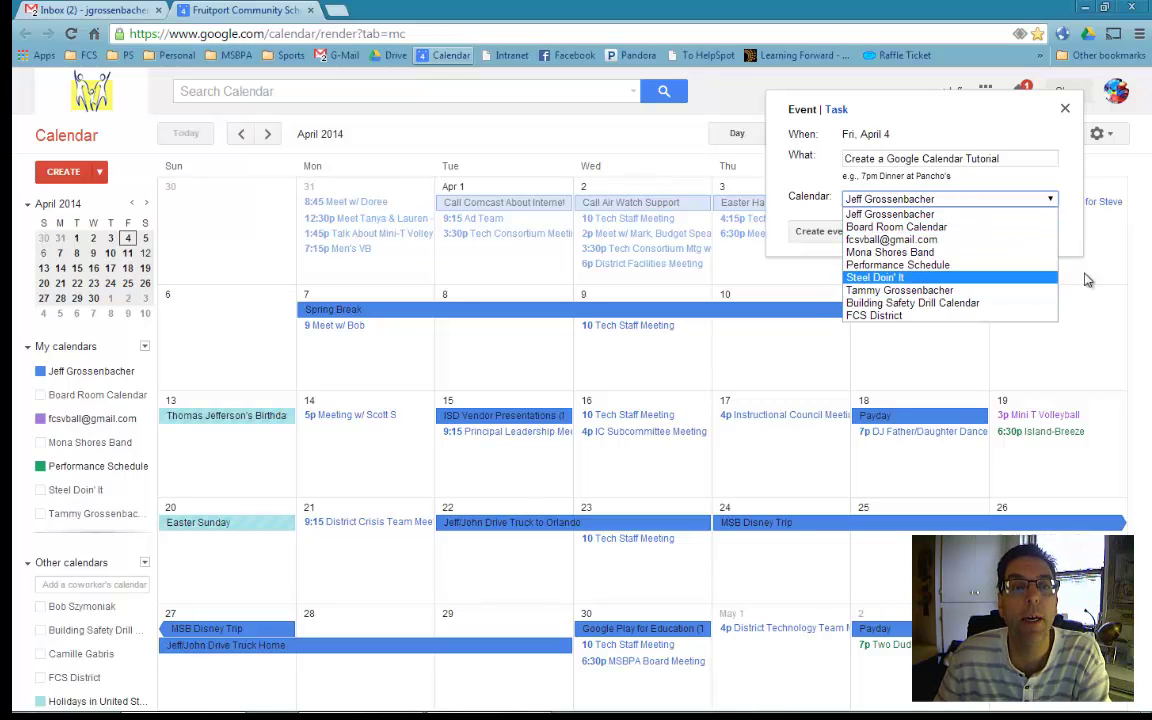
pyautogui.click(965, 215)
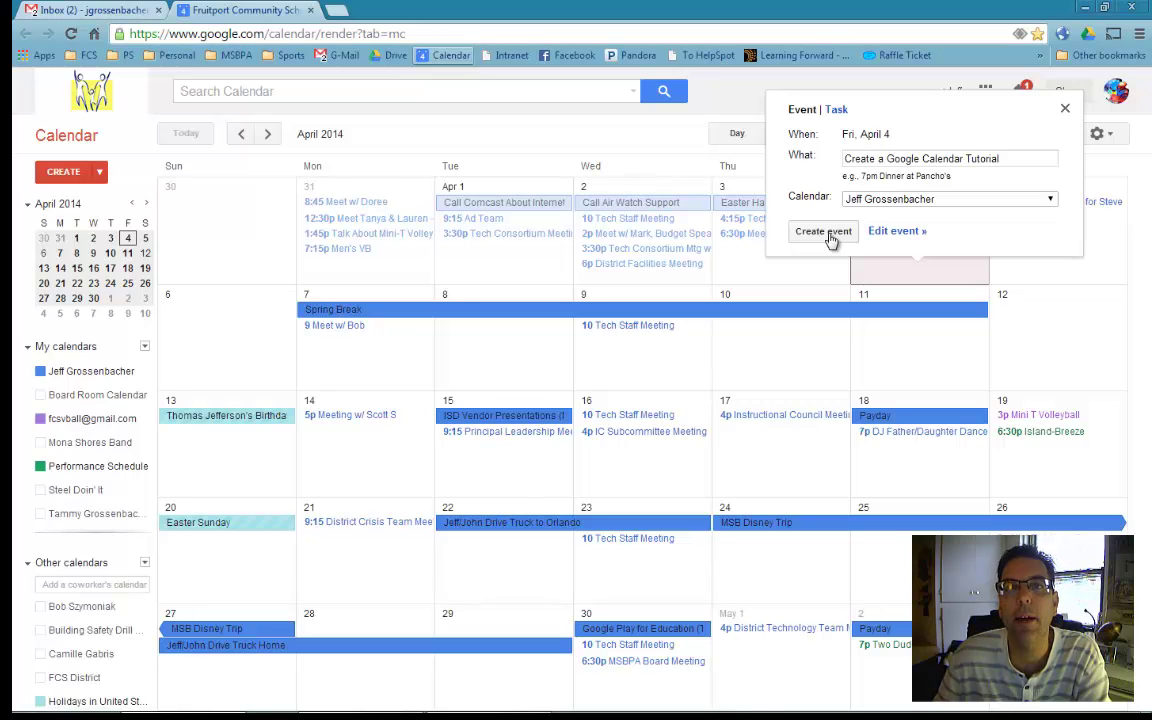
# - Open the event's full details and make it a timed event from 10:30am to 11:00am, without repetition
pyautogui.click(897, 232)
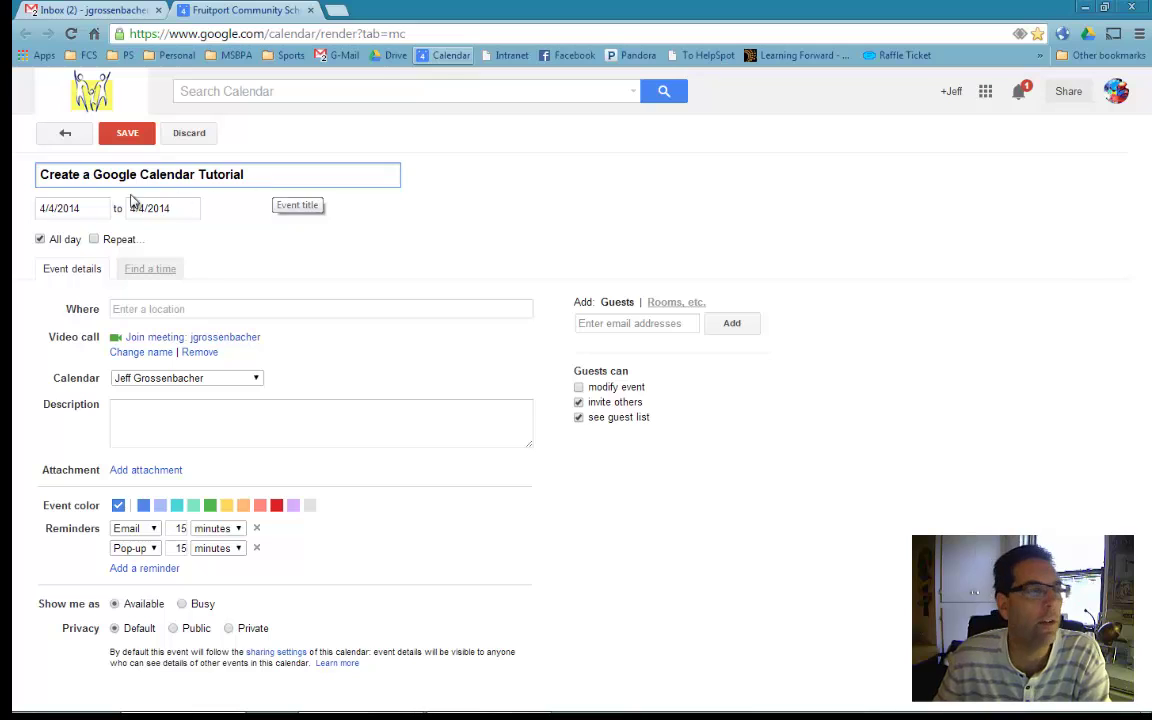
pyautogui.click(40, 240)
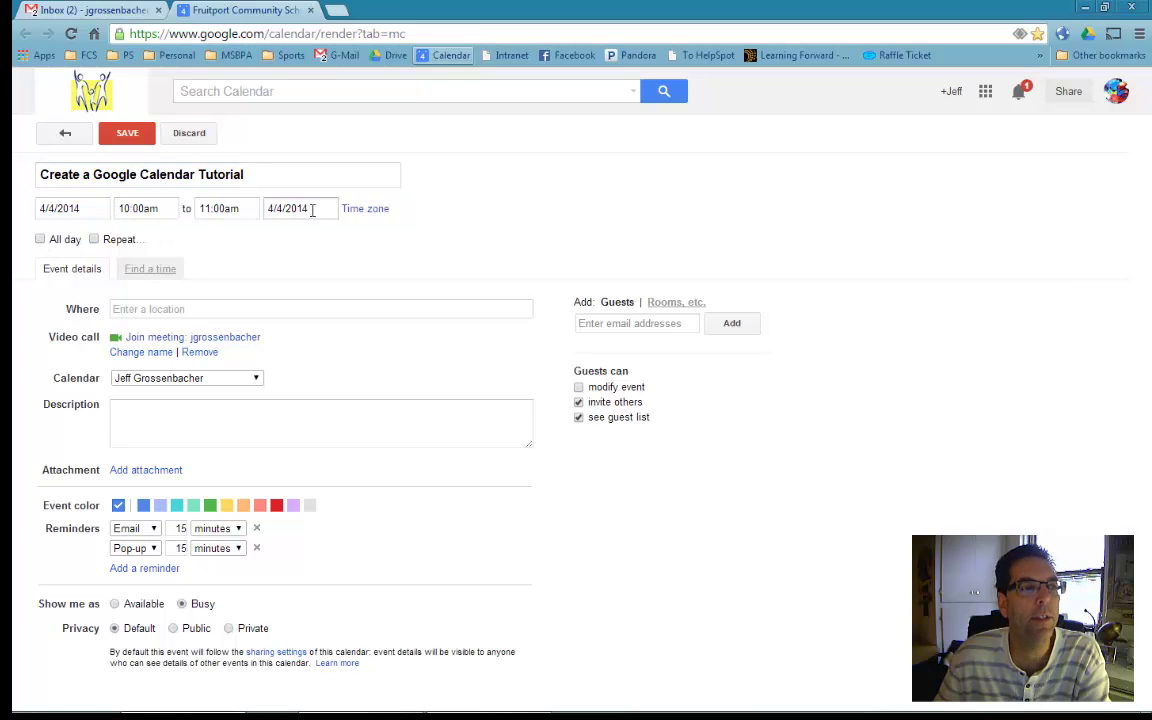
pyautogui.click(169, 209)
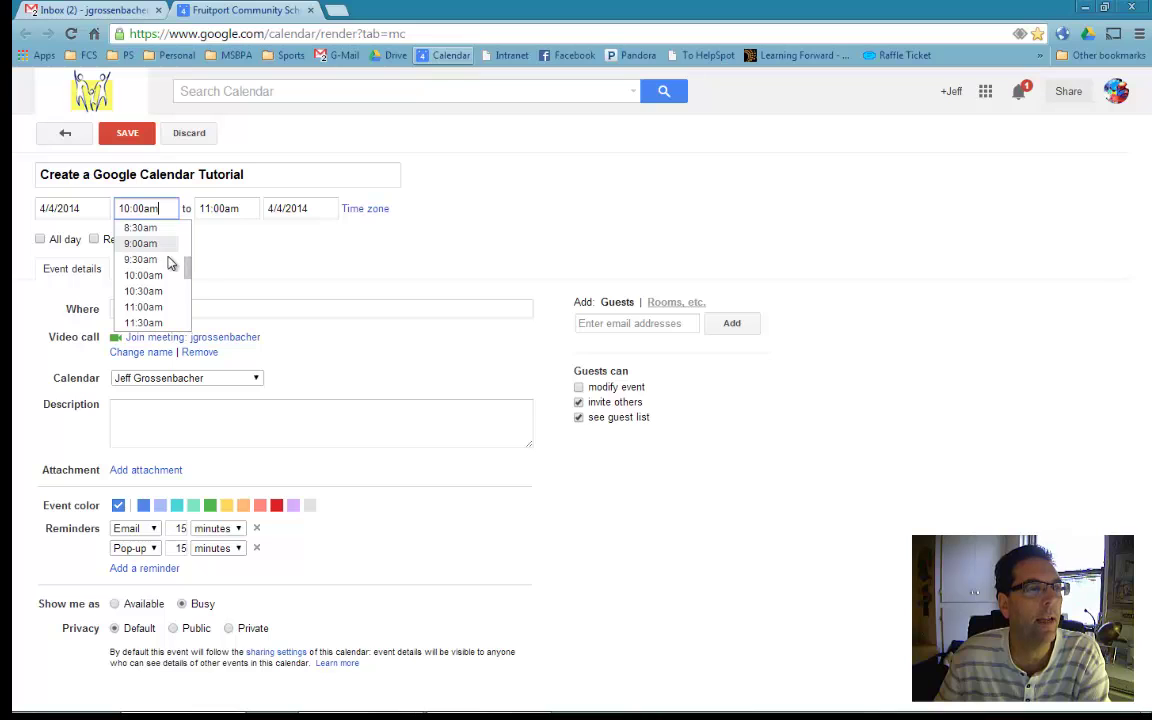
pyautogui.click(168, 292)
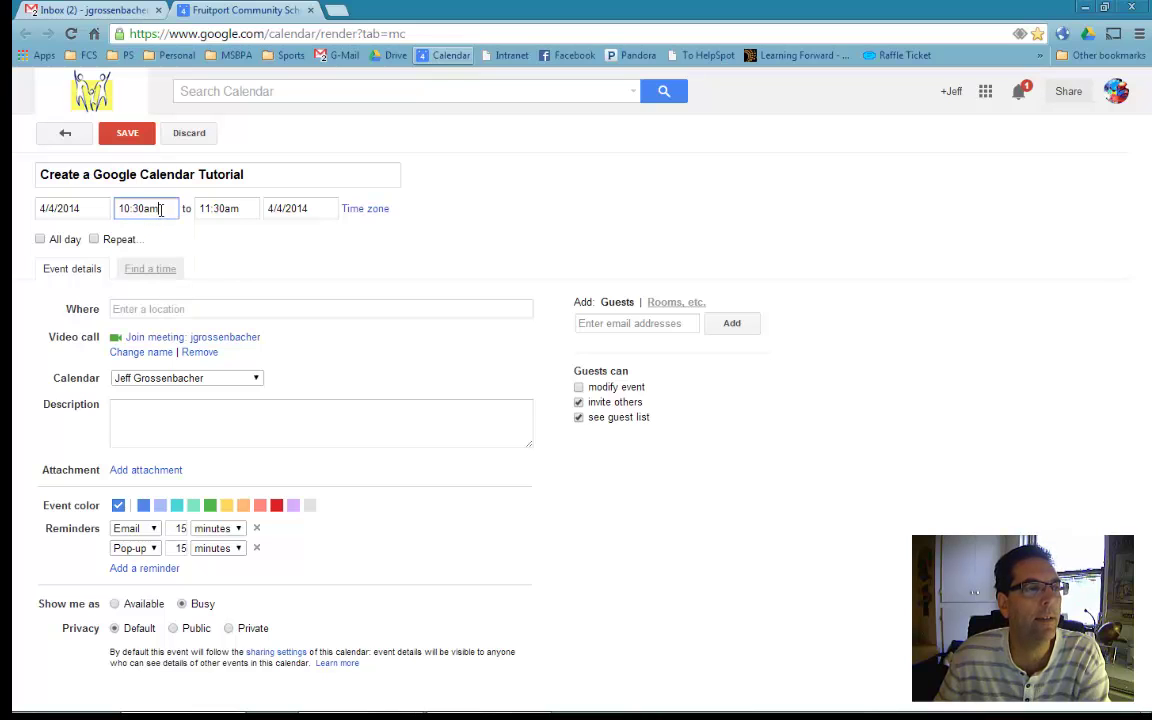
pyautogui.click(255, 208)
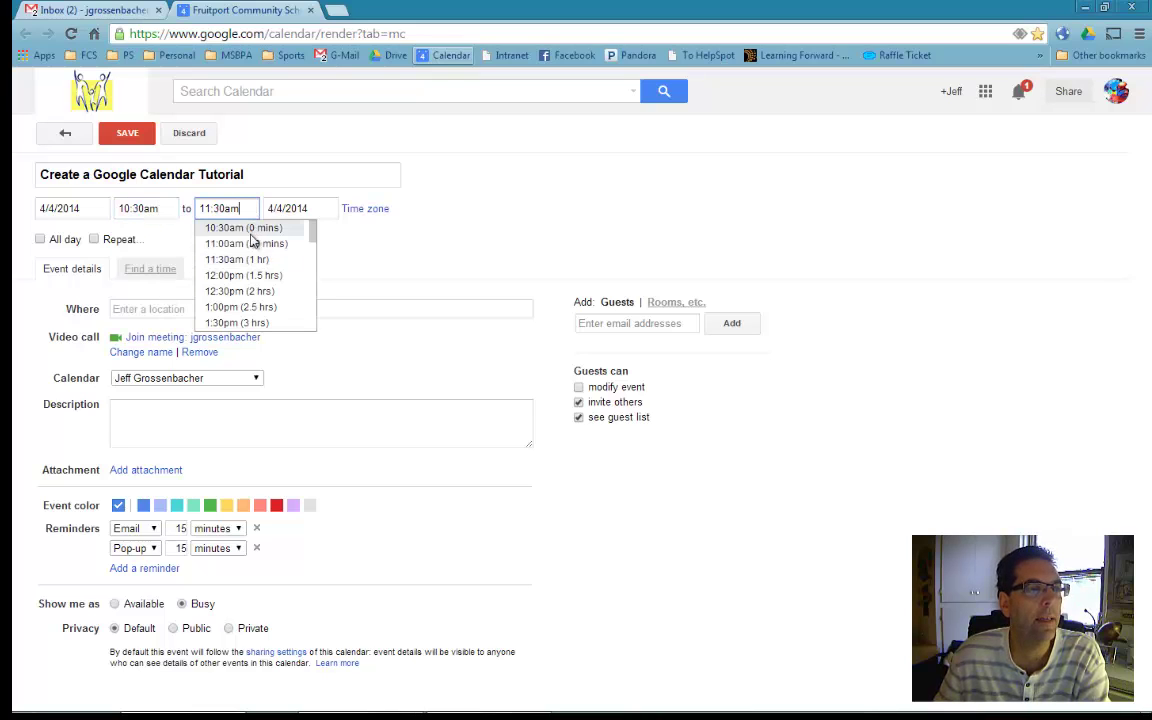
pyautogui.click(246, 243)
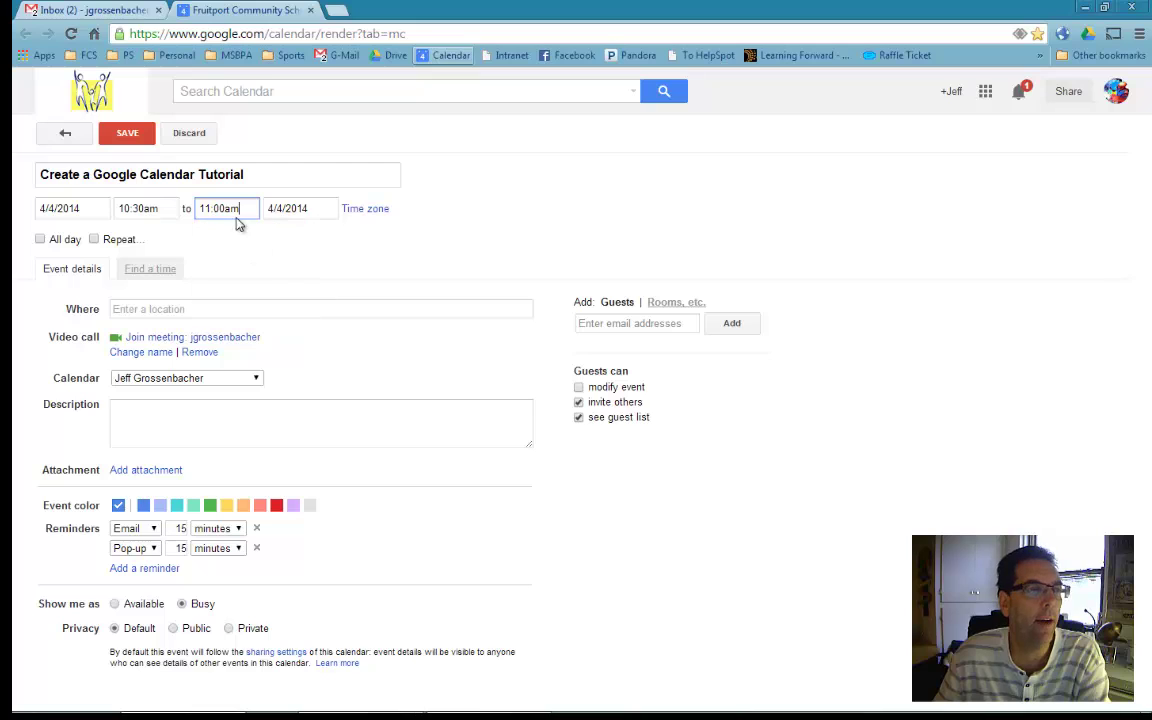
pyautogui.click(94, 240)
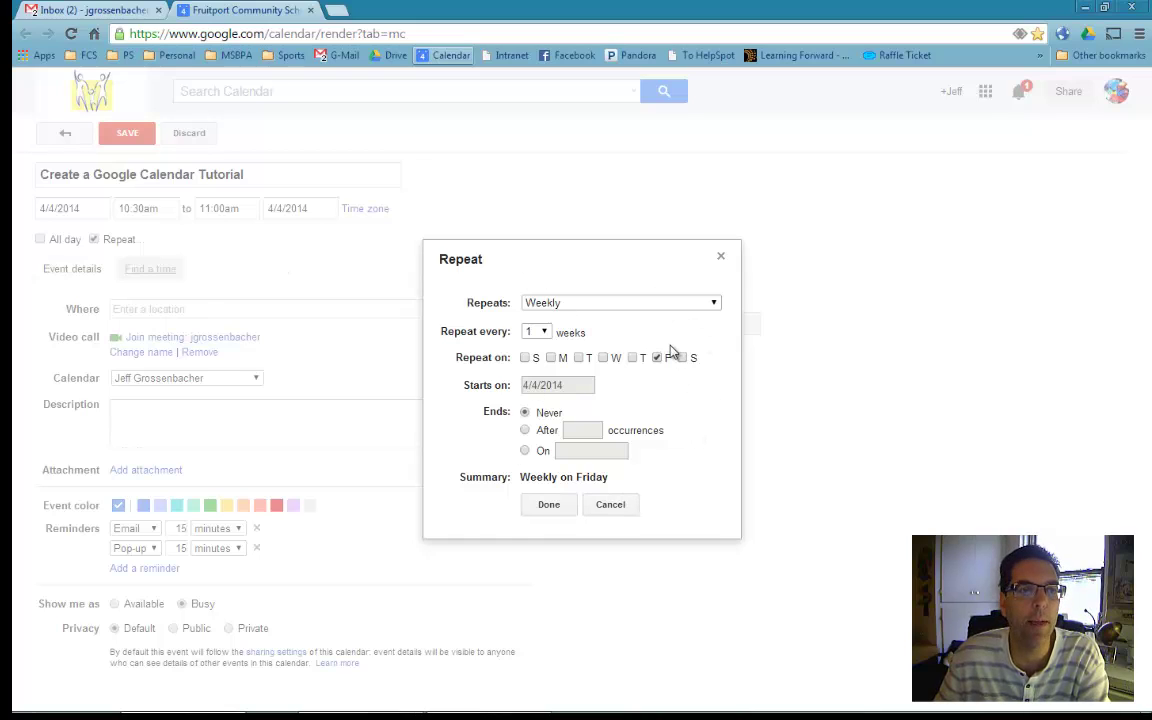
pyautogui.click(722, 261)
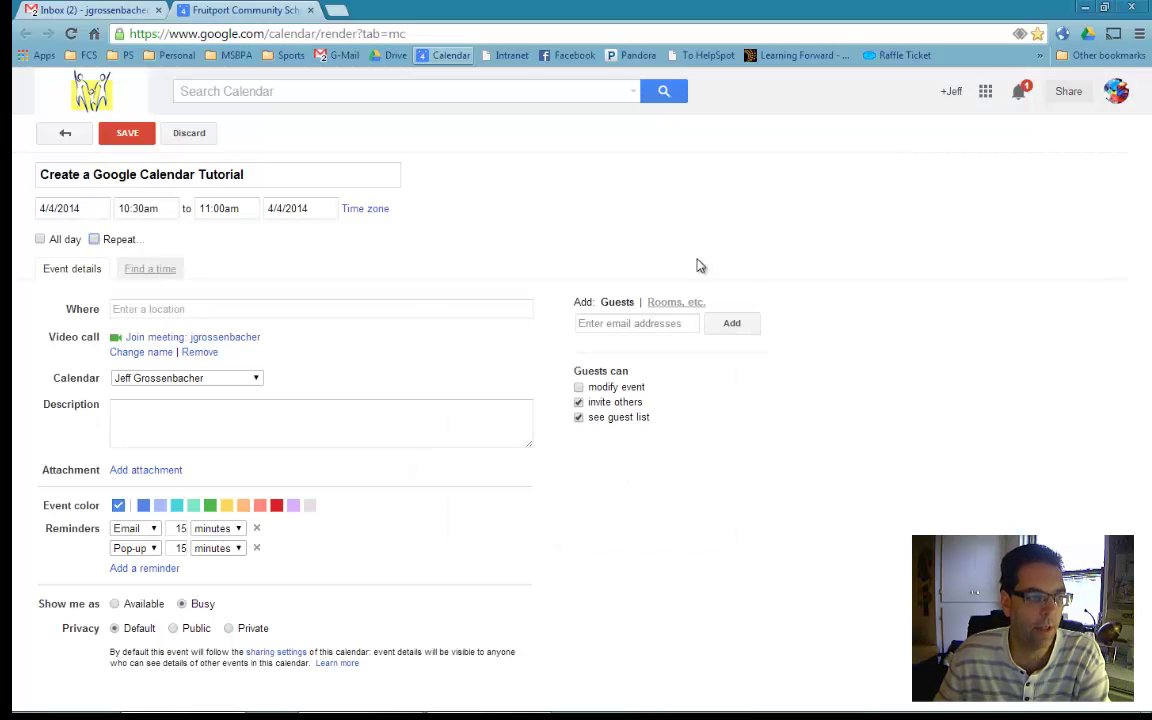
# - Set the event's location to "My Office" without using a suggested address
pyautogui.click(142, 310)
pyautogui.write('My Offic')
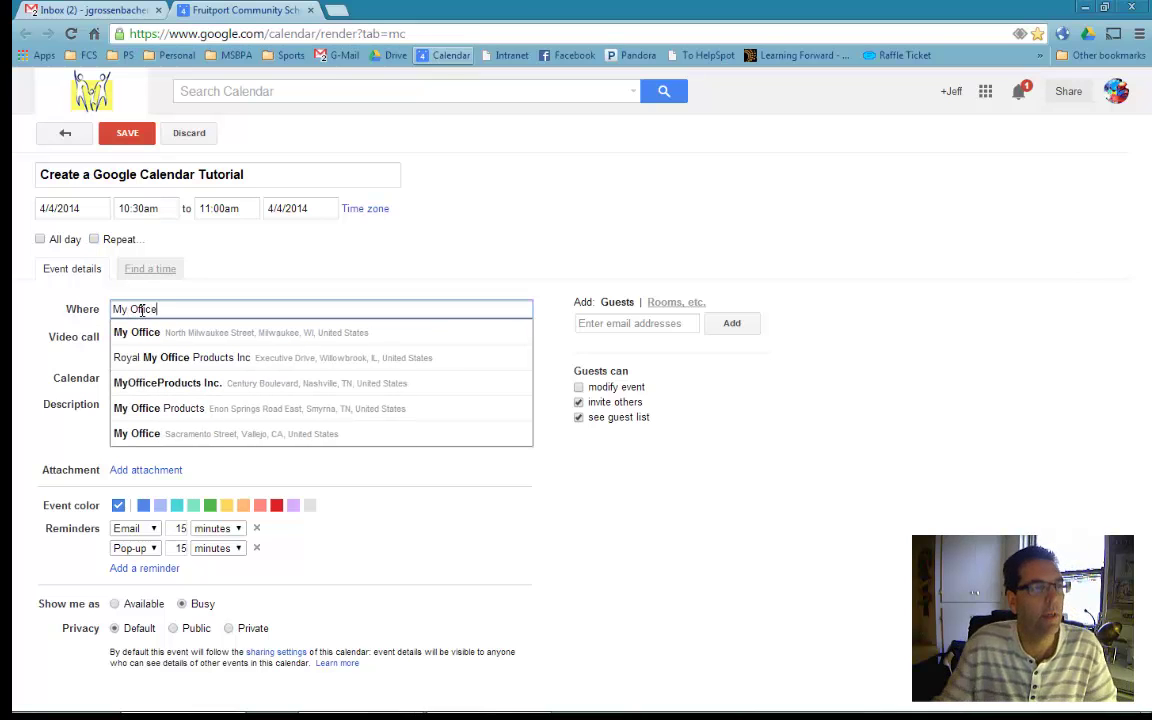
pyautogui.write('e')
pyautogui.click(237, 262)
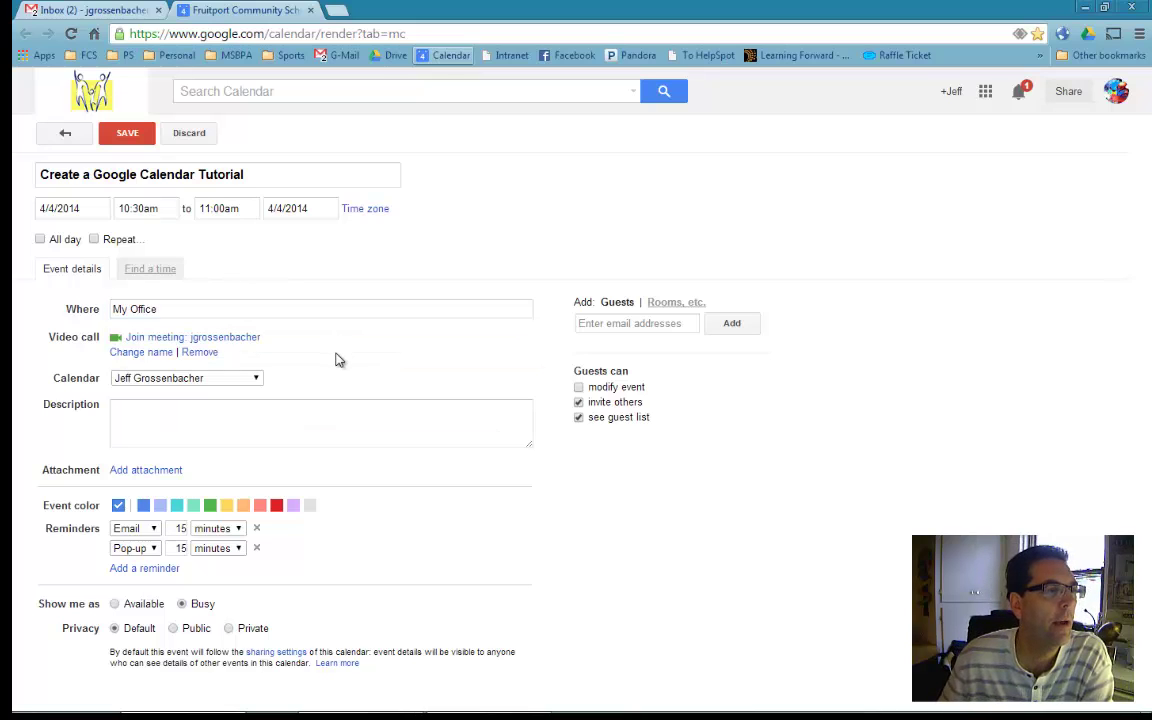
# - Enter an event description saying to create a tutorial for the colleague, including the colleague's first name
pyautogui.click(150, 410)
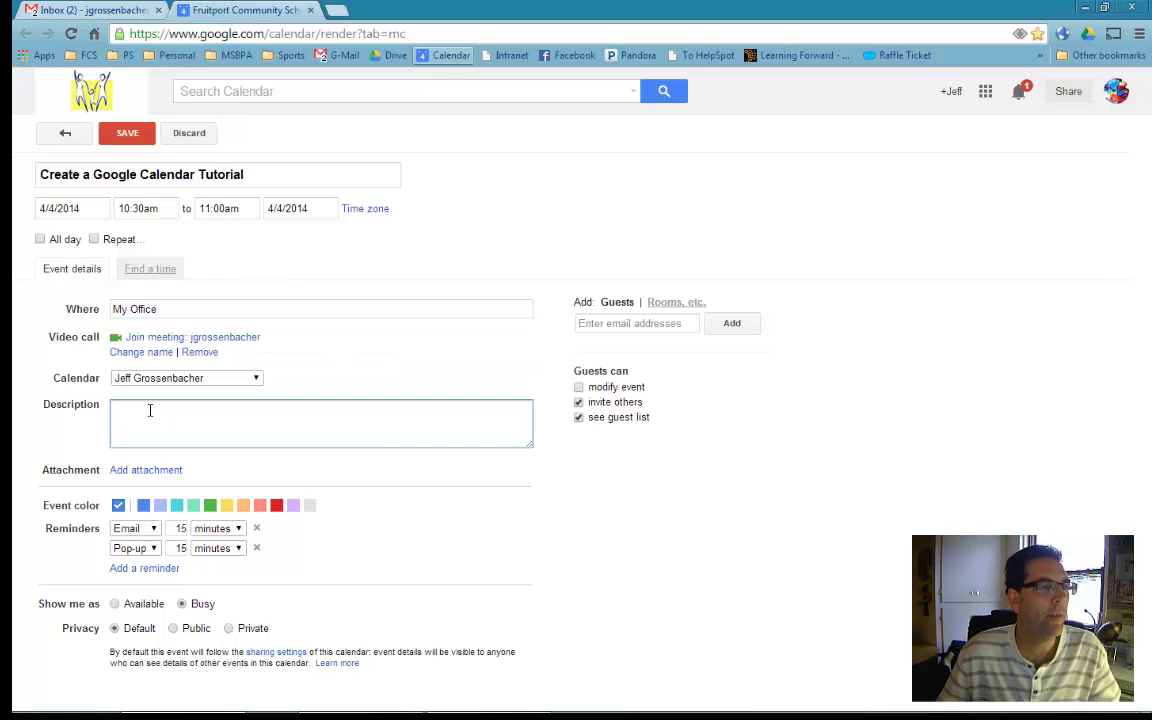
pyautogui.write('Crea')
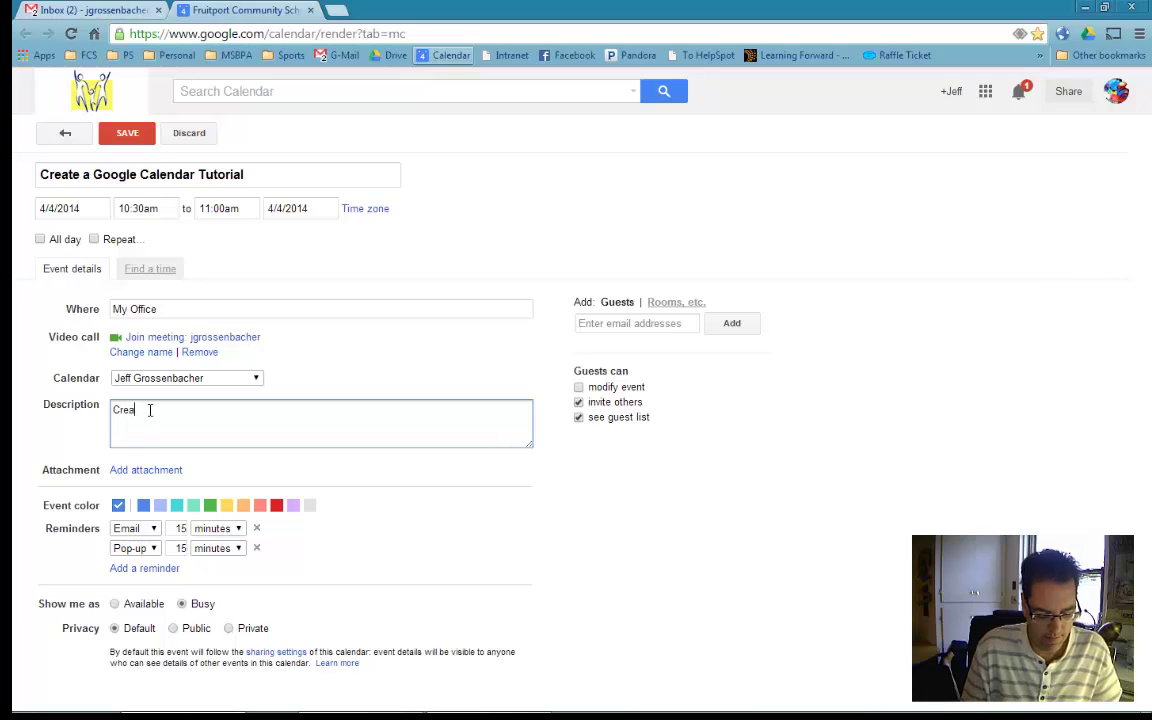
pyautogui.write('te a tut')
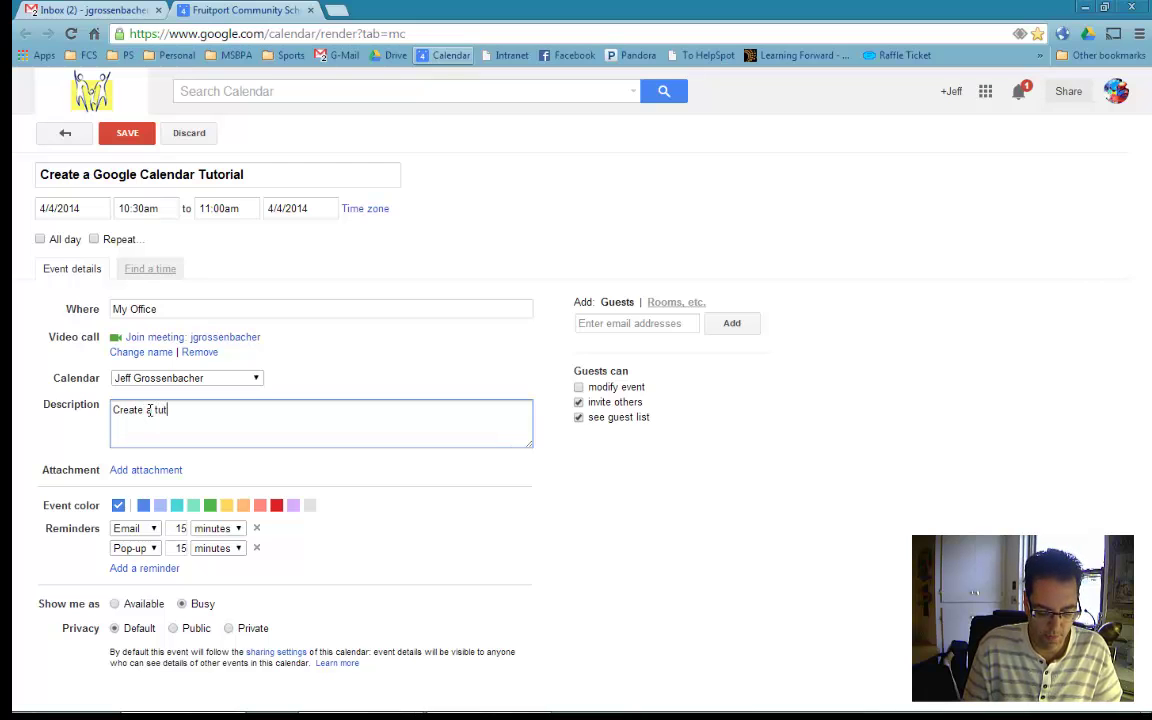
pyautogui.write('orial for Jamie')
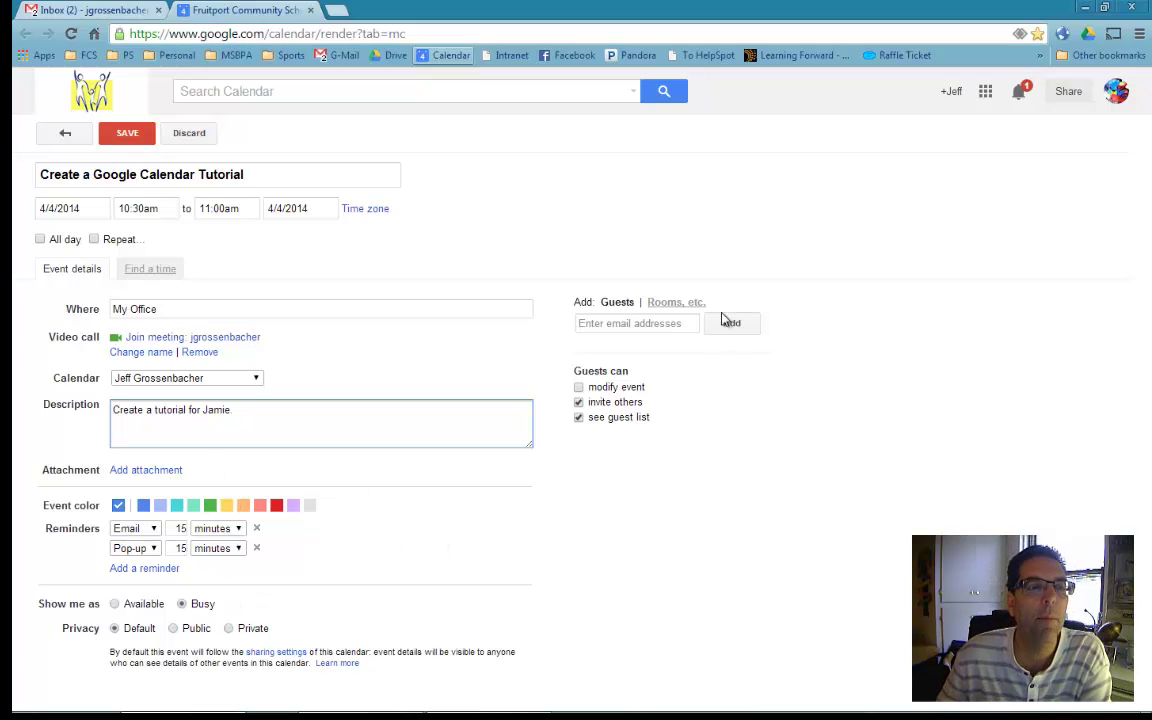
# - Look up the account owner by the initials "jg" and add their school e-mail address as an event guest
pyautogui.click(622, 320)
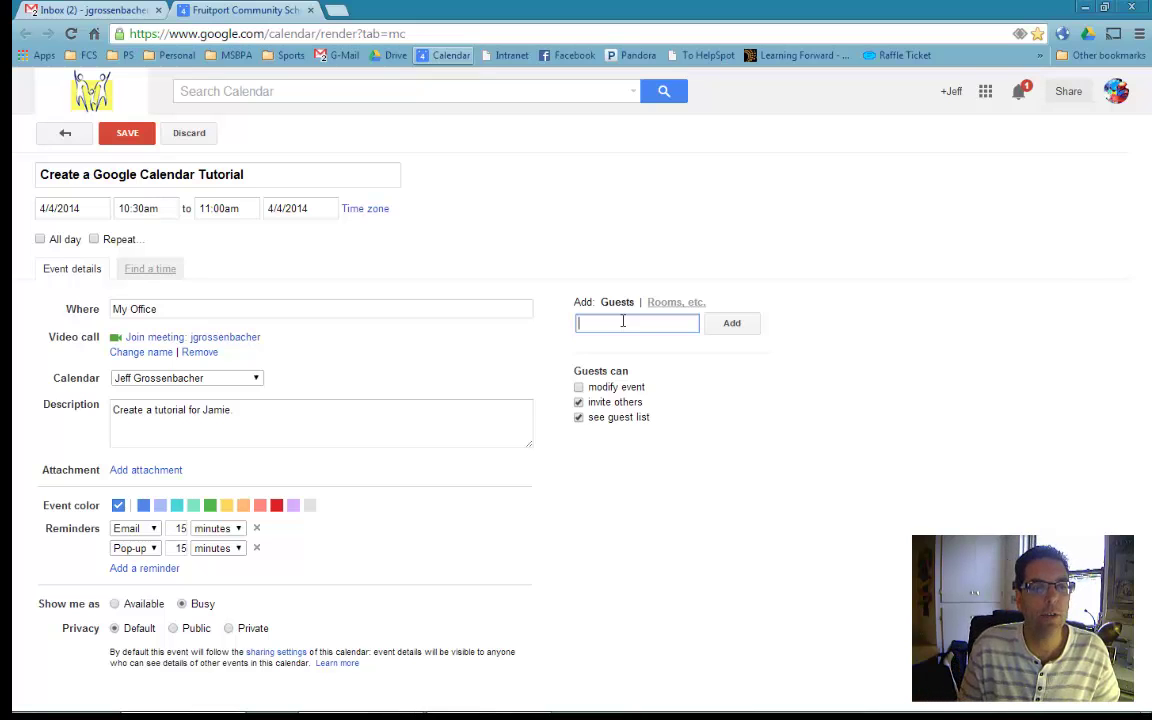
pyautogui.write('jg')
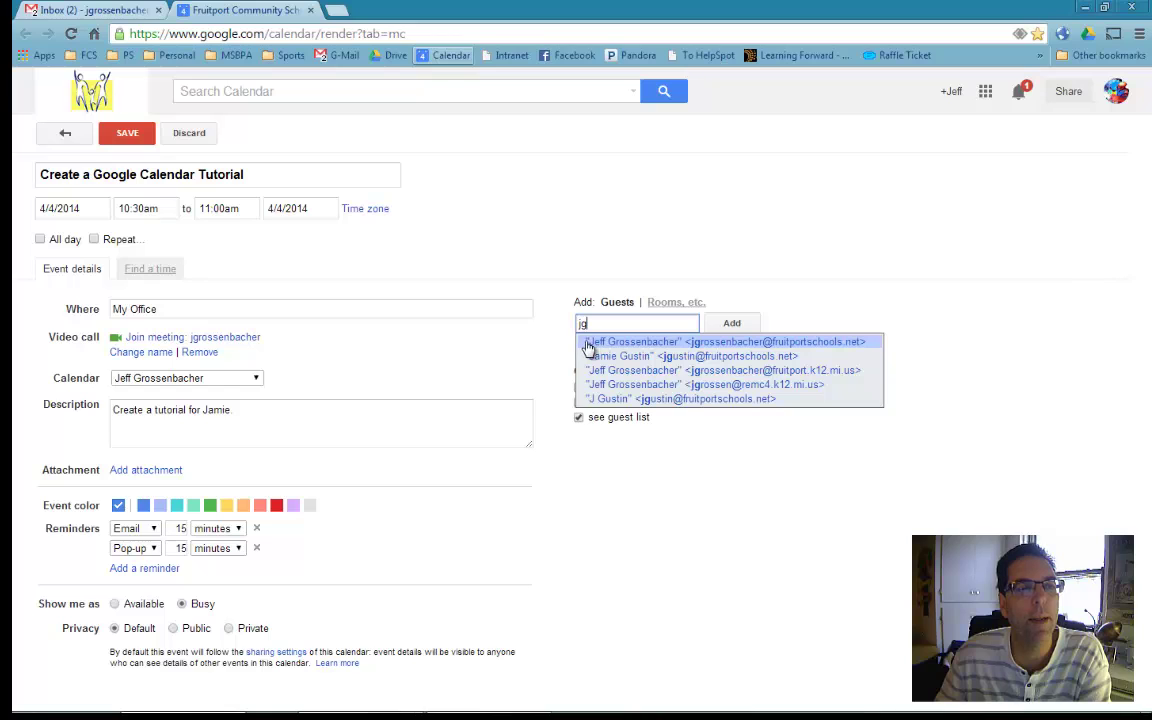
pyautogui.click(751, 346)
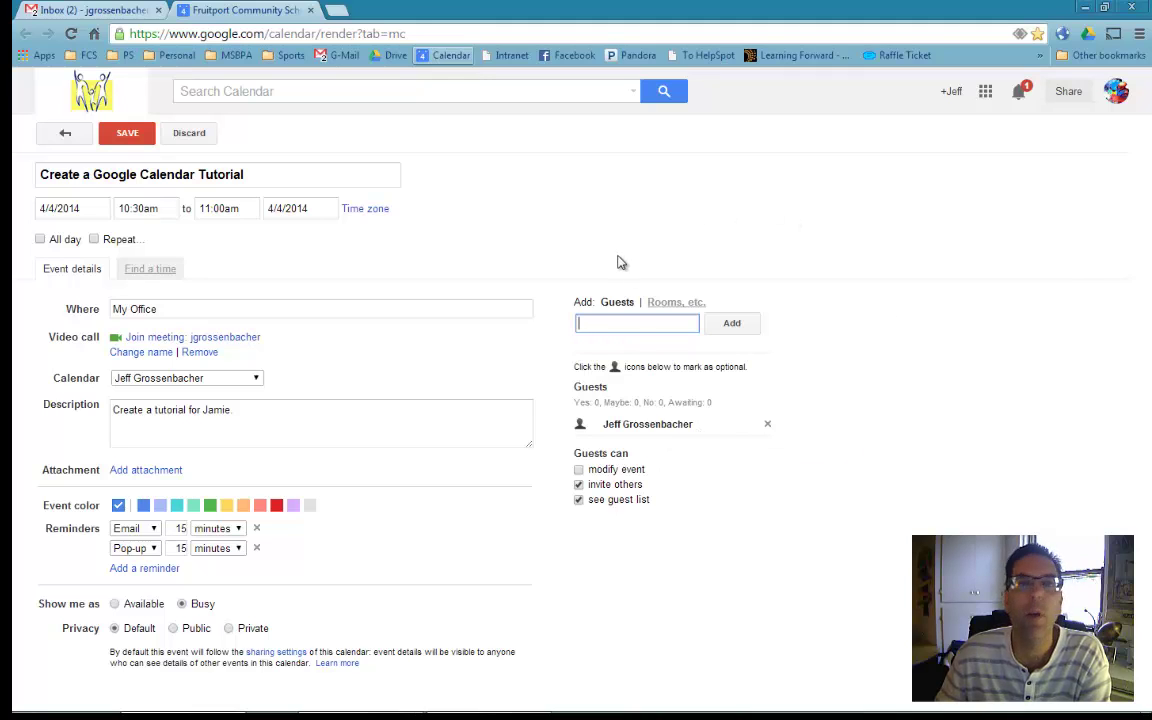
# - Save the event and reply Yes to its 10:30 invitation on April 4
pyautogui.click(143, 136)
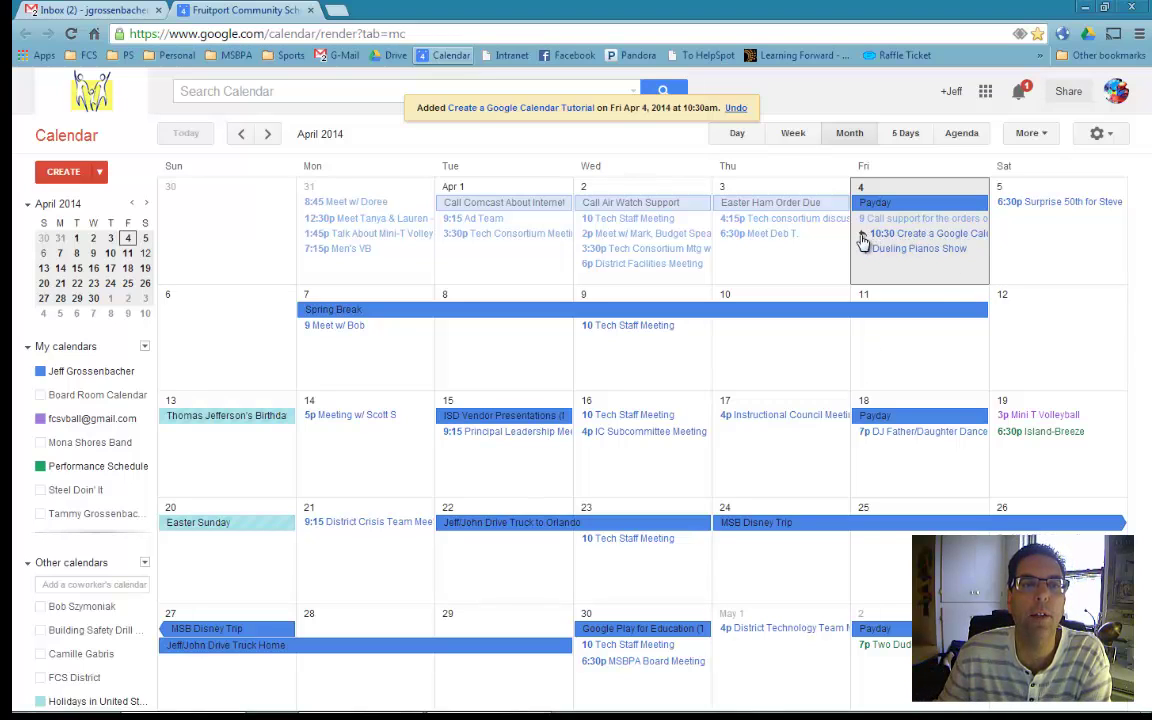
pyautogui.click(908, 236)
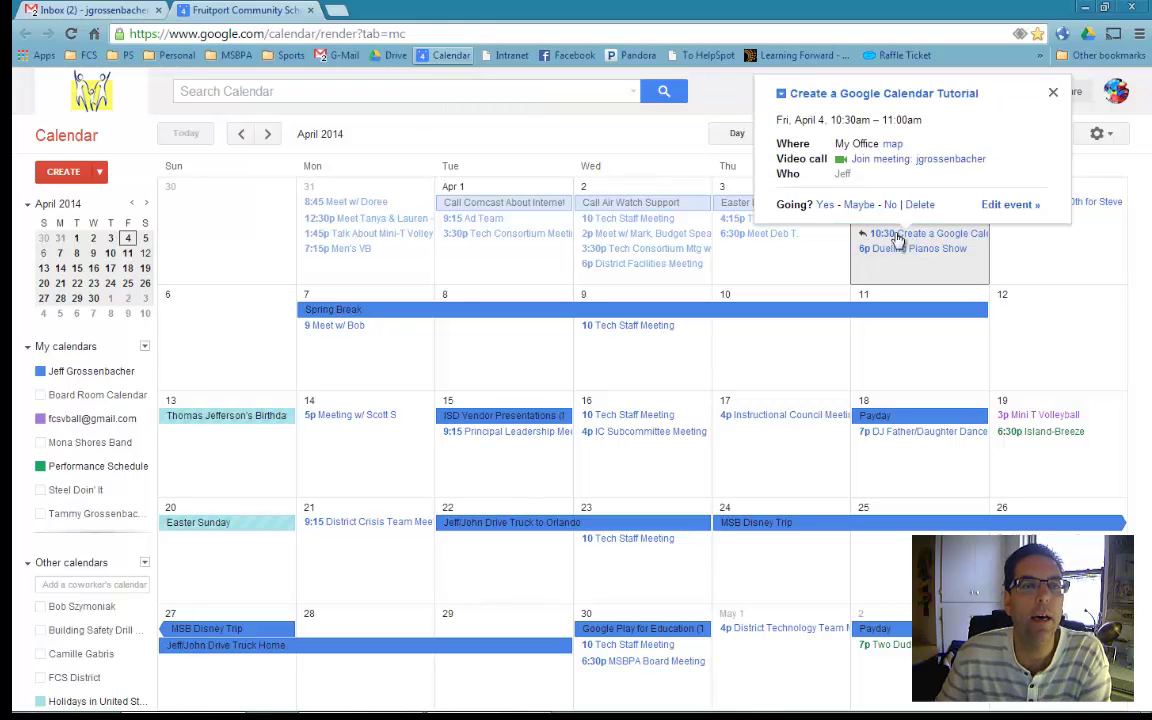
pyautogui.click(826, 206)
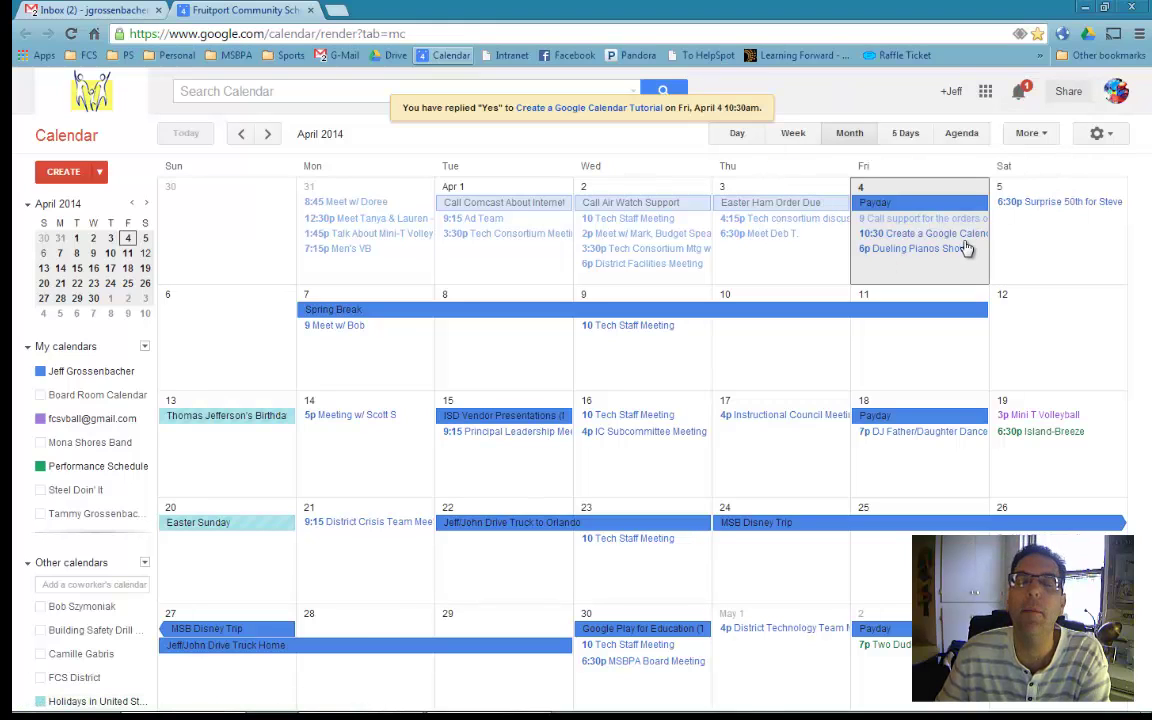